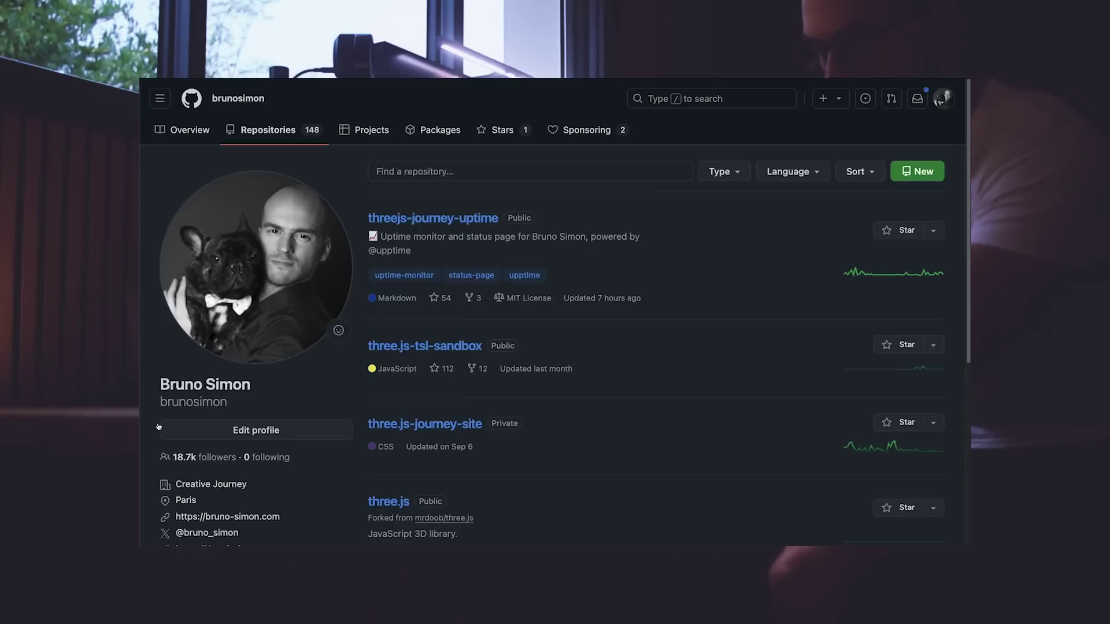
Start a new GitHub repository and enter the name folio-2025, fixing a typo.
{"action": "left_click", "coordinate": [902, 171]}
{"action": "left_click", "coordinate": [445, 337]}
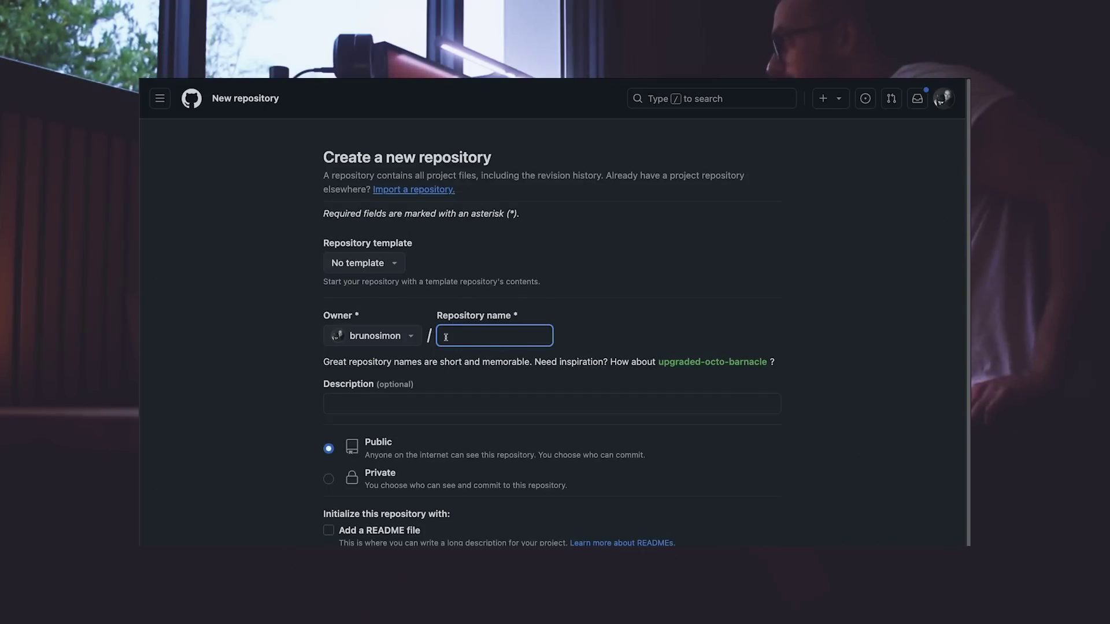
{"action": "type", "text": "folio-2024?"}
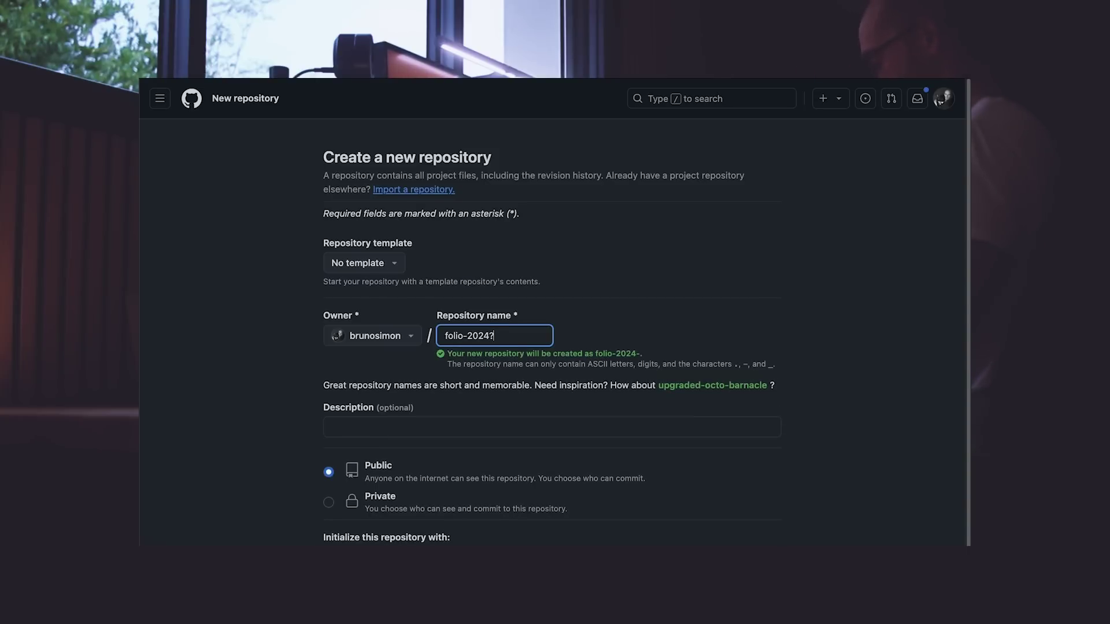
{"action": "key", "text": "BackSpace"}
{"action": "key", "text": "BackSpace"}
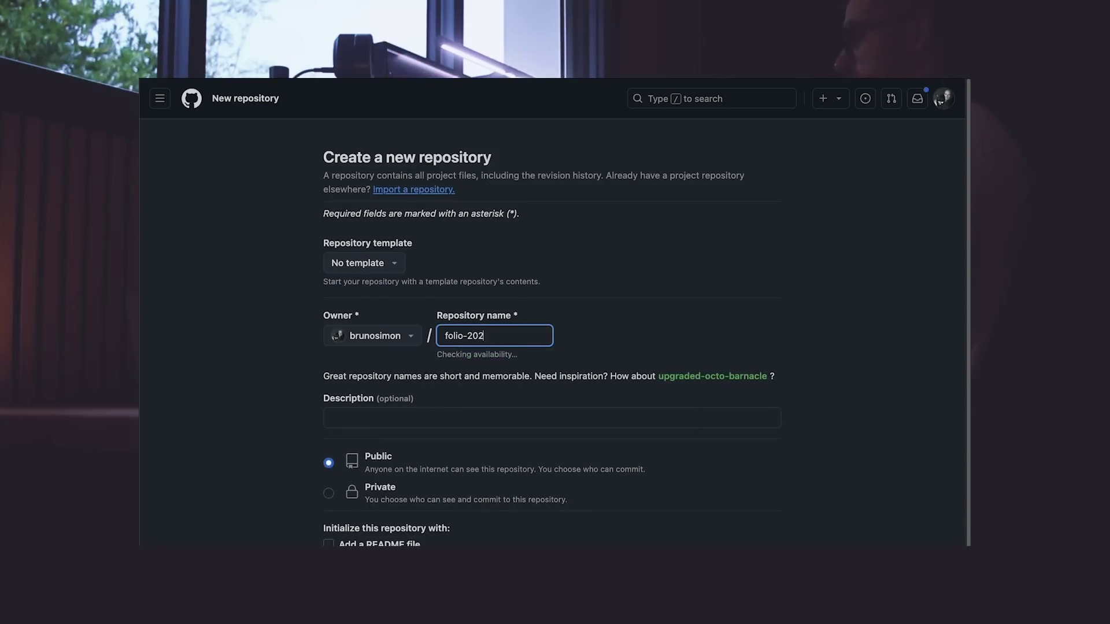
{"action": "type", "text": "5"}
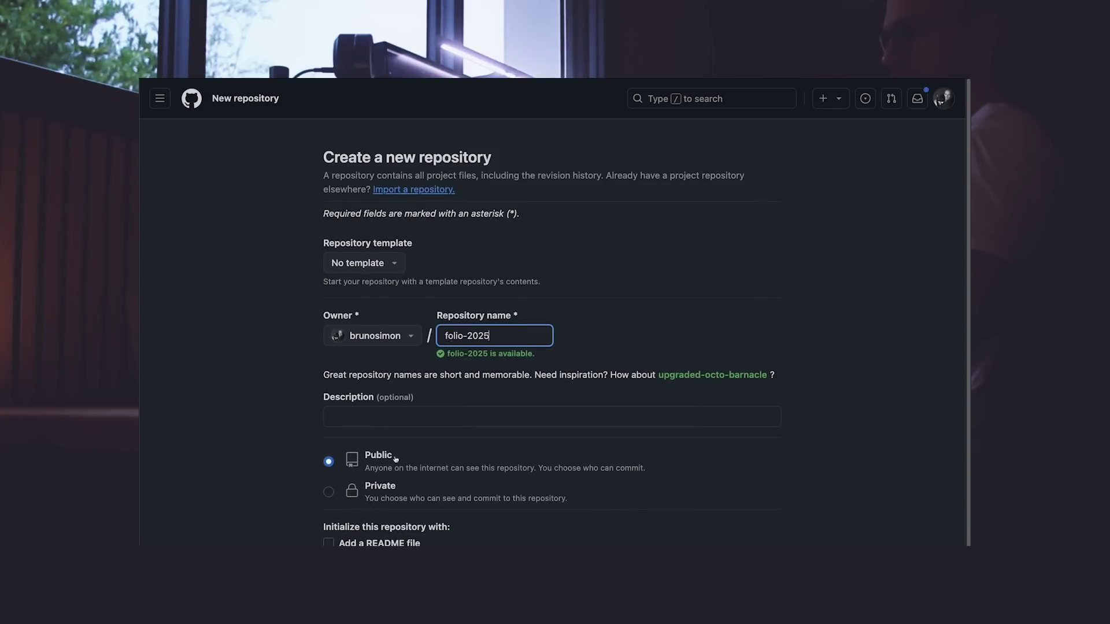
{"action": "scroll", "coordinate": [331, 398], "scroll_direction": "down", "scroll_amount": 3}
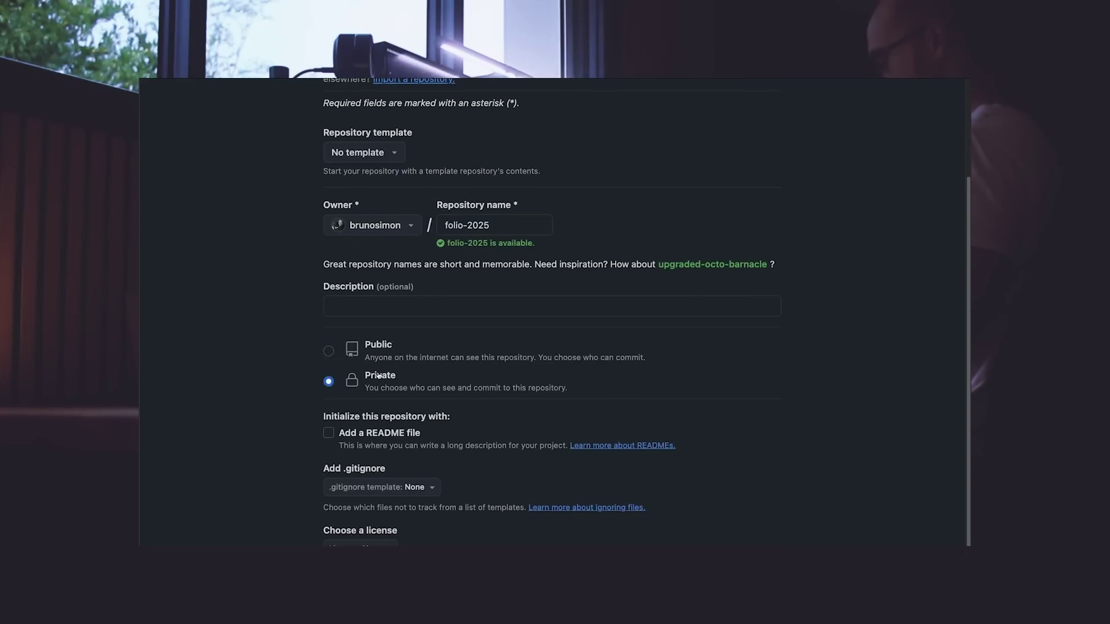
{"action": "scroll", "coordinate": [378, 375], "scroll_direction": "down", "scroll_amount": 5}
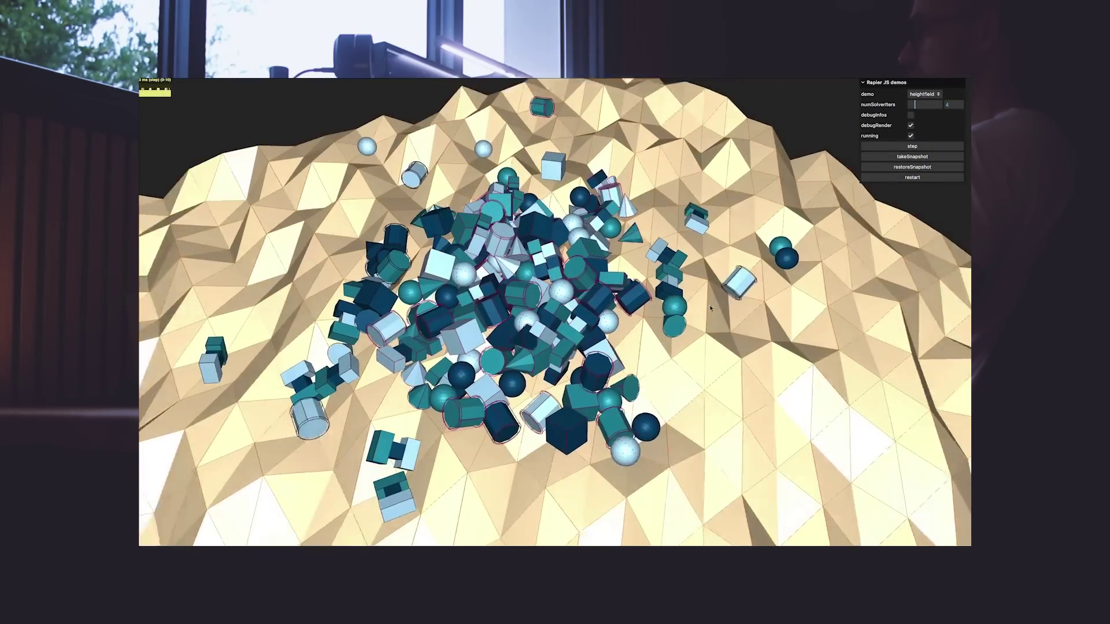
Uncheck debugRender in the Rapier demos panel to hide the debug outlines.
{"action": "left_click", "coordinate": [909, 125]}
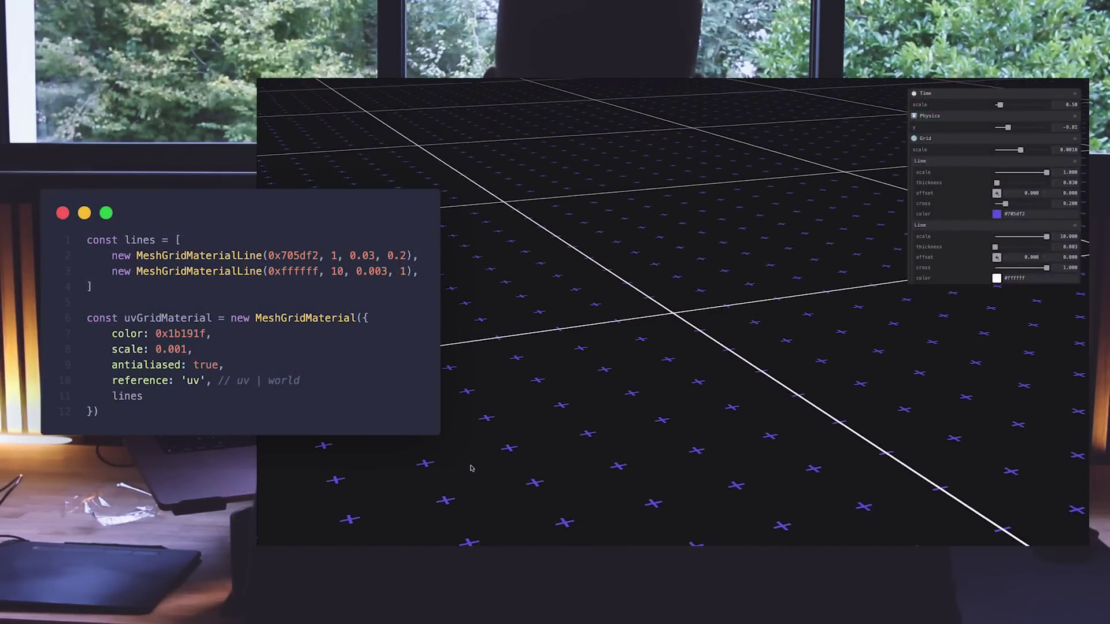
Slightly shrink the grid line scale, and make the grid crosses orange, offset and thicker.
{"action": "left_click_drag", "start_coordinate": [1045, 172], "coordinate": [1046, 173]}
{"action": "left_click", "coordinate": [996, 213]}
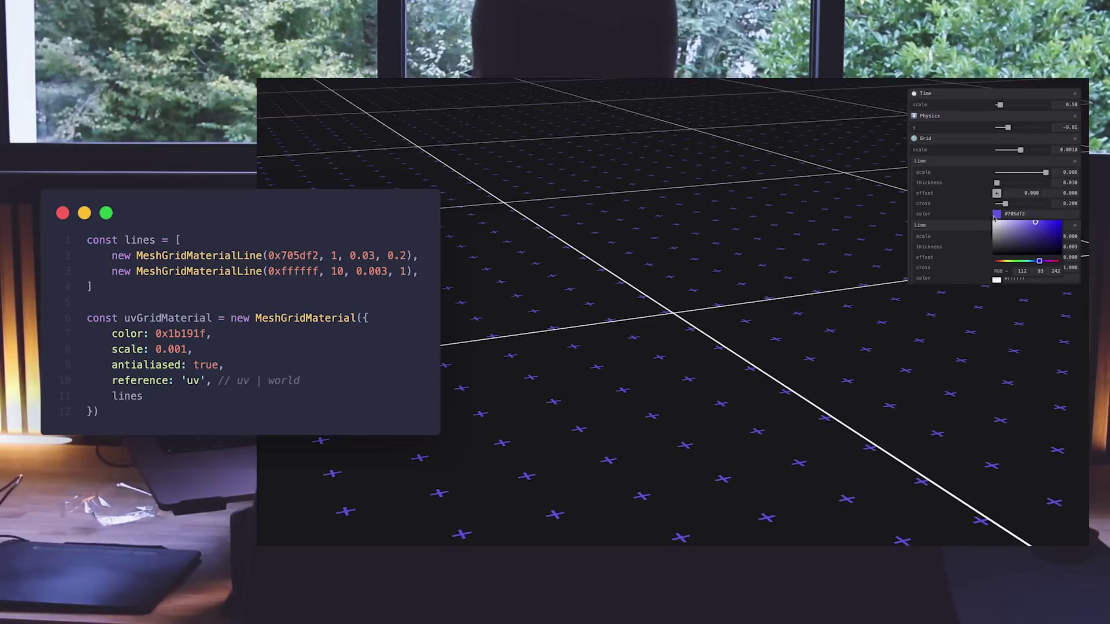
{"action": "left_click_drag", "start_coordinate": [1041, 261], "coordinate": [999, 261]}
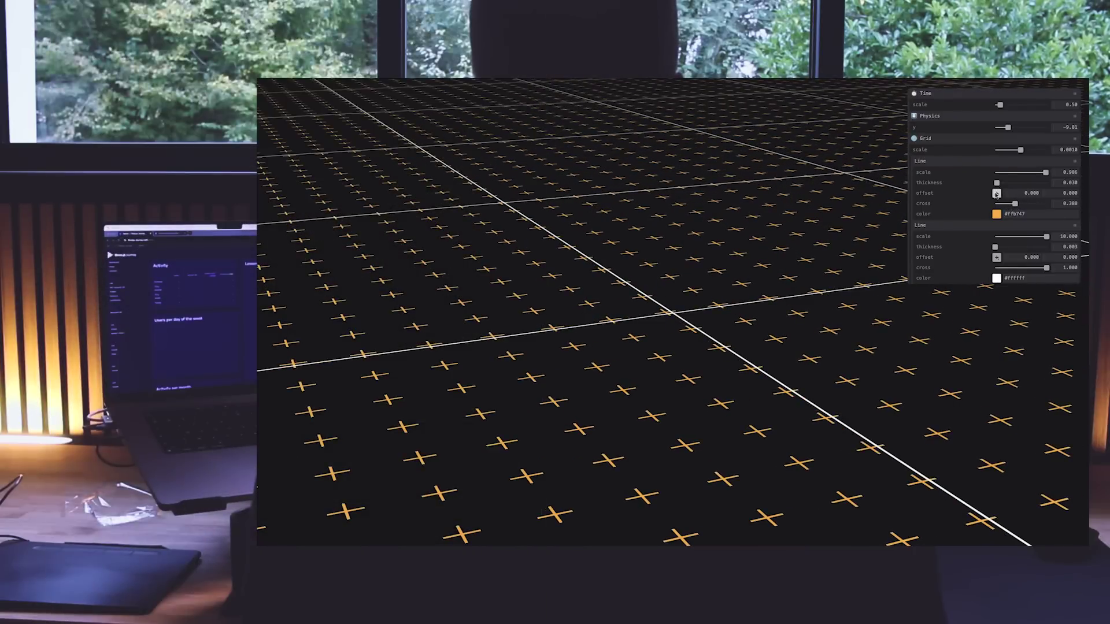
{"action": "left_click_drag", "start_coordinate": [995, 194], "coordinate": [1039, 243]}
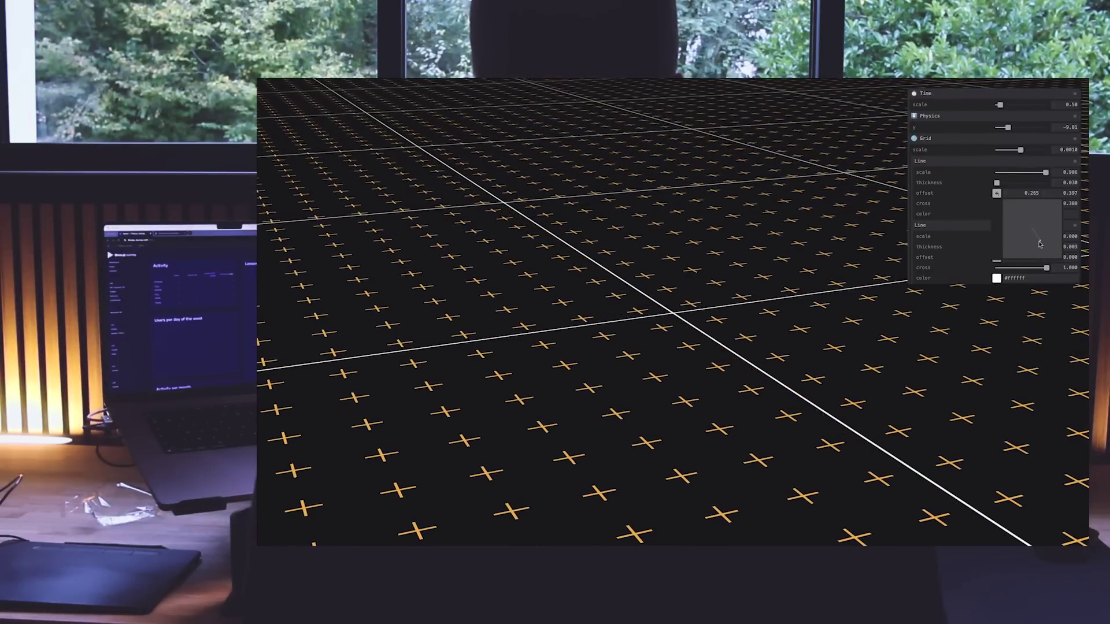
{"action": "left_click_drag", "start_coordinate": [996, 183], "coordinate": [998, 185]}
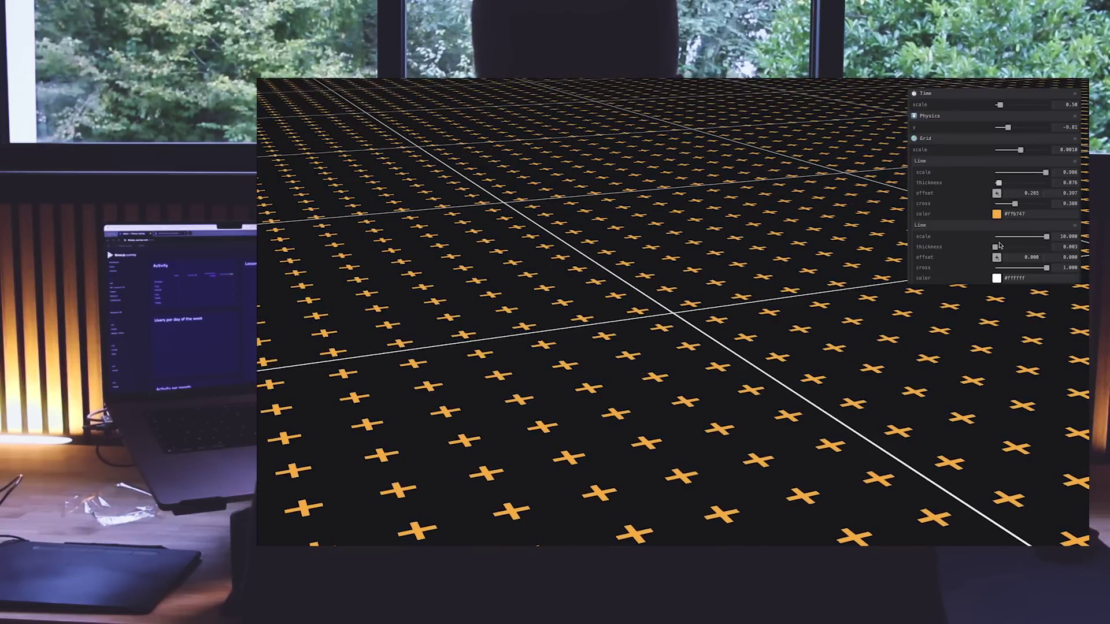
Make the white grid lines denser, shift them and colour them red.
{"action": "left_click_drag", "start_coordinate": [1045, 236], "coordinate": [1047, 239]}
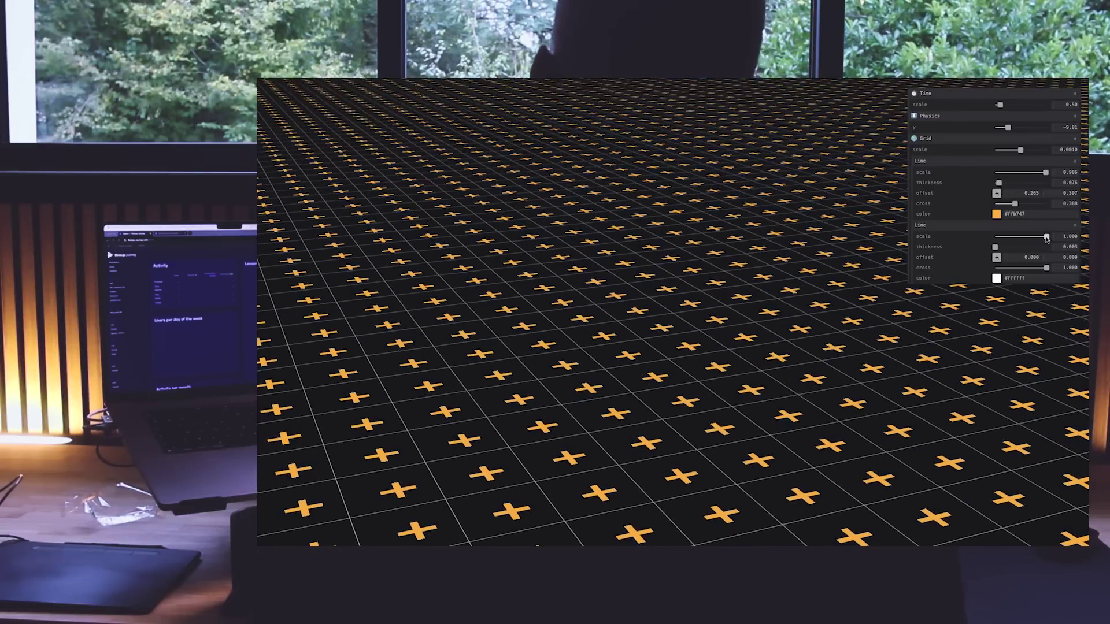
{"action": "left_click_drag", "start_coordinate": [996, 258], "coordinate": [1033, 307]}
{"action": "left_click", "coordinate": [997, 277]}
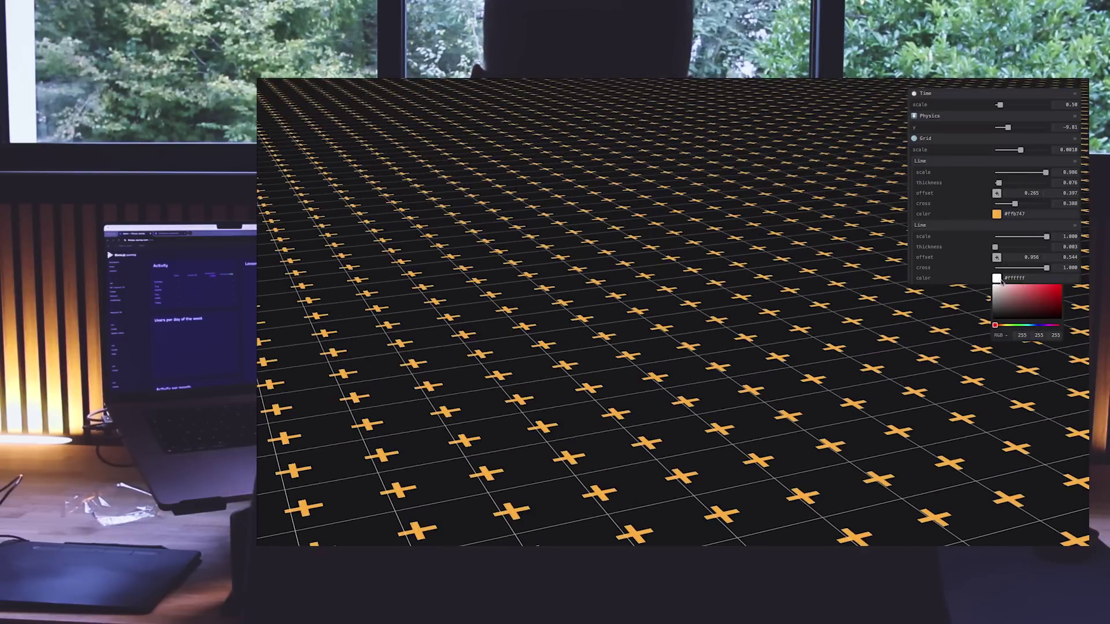
{"action": "left_click", "coordinate": [1050, 299]}
{"action": "left_click_drag", "start_coordinate": [744, 282], "coordinate": [694, 320]}
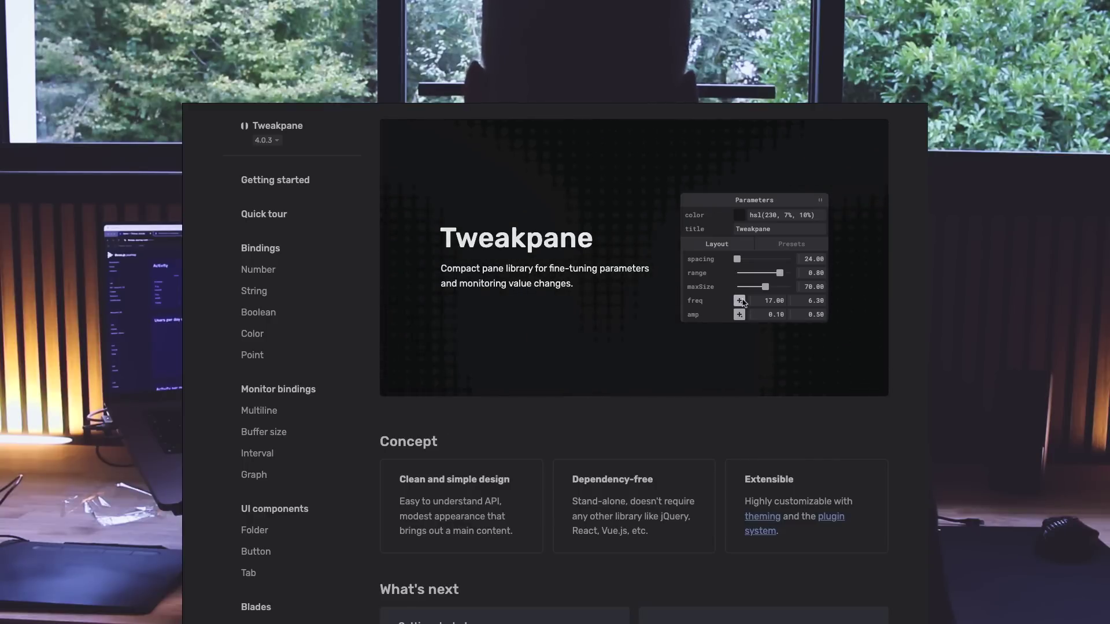
Drag the freq point in the 2D pad to set it to 14.12 and 20.24.
{"action": "left_click", "coordinate": [739, 299]}
{"action": "left_click_drag", "start_coordinate": [796, 350], "coordinate": [808, 356]}
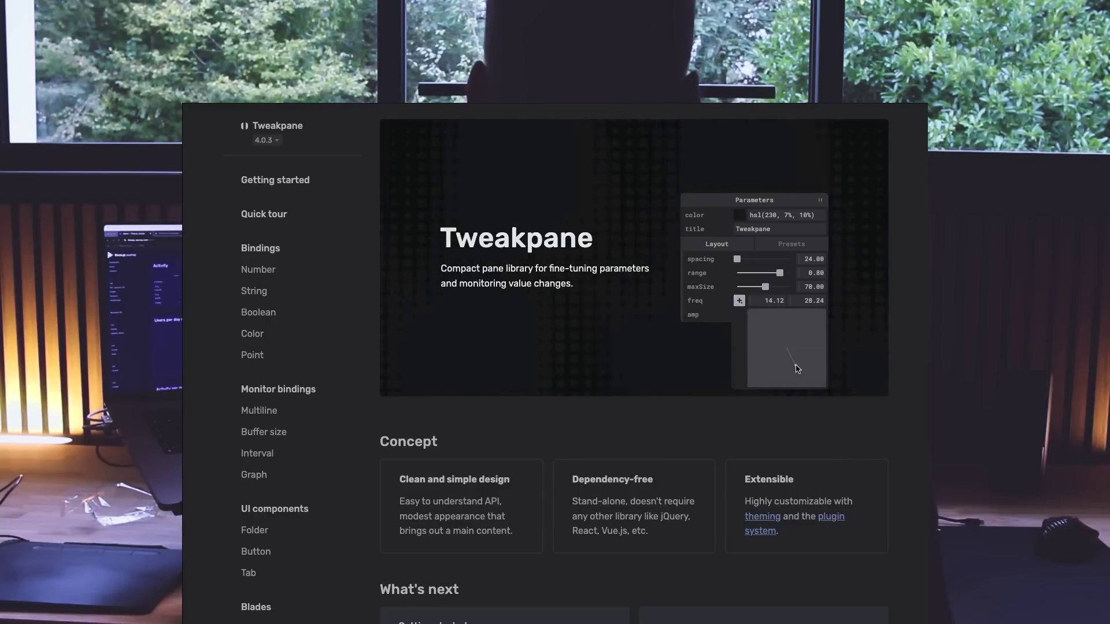